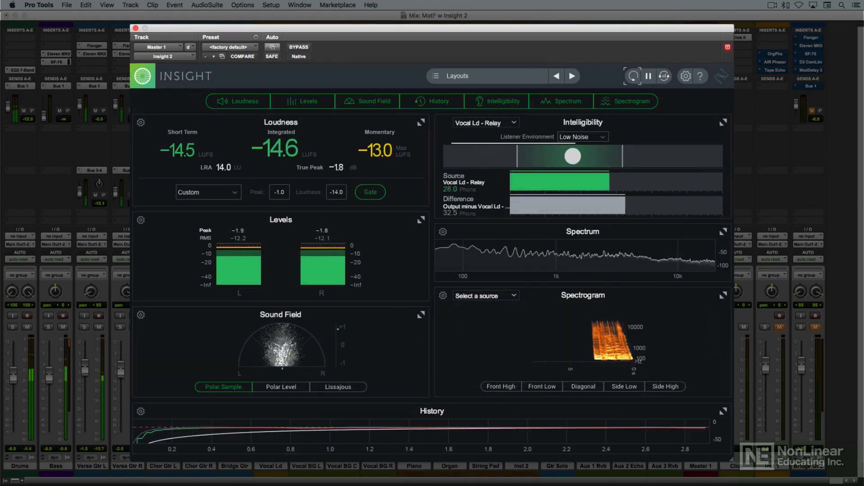
Briefly view Levels and Sound Field full-size, then return to the overview and reset all meters
{"action": "left_click", "coordinate": [421, 219]}
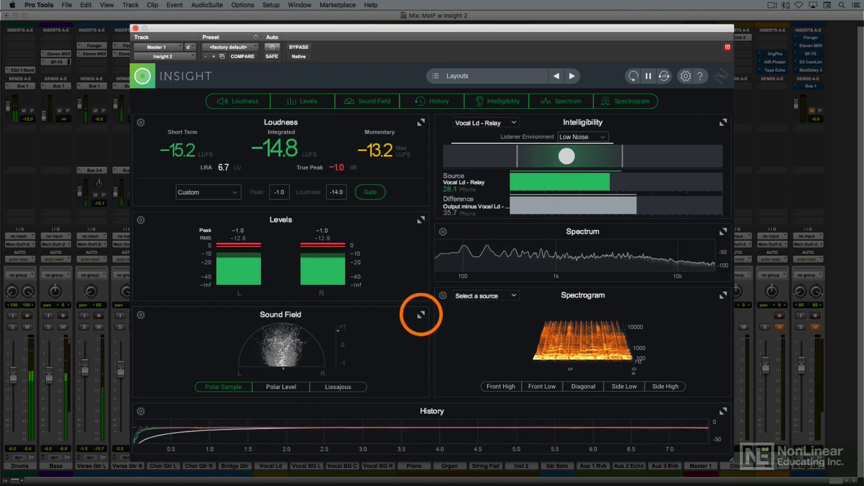
{"action": "left_click", "coordinate": [421, 315]}
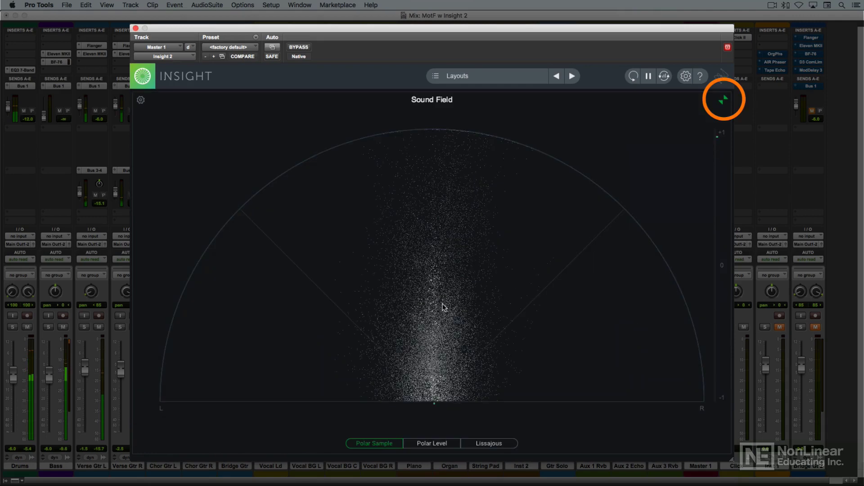
{"action": "left_click", "coordinate": [724, 103]}
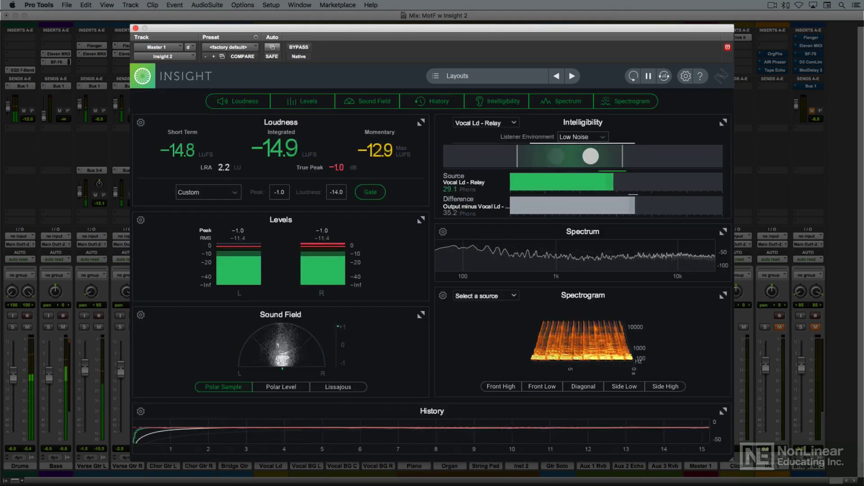
{"action": "key", "text": "space"}
{"action": "key", "text": "space"}
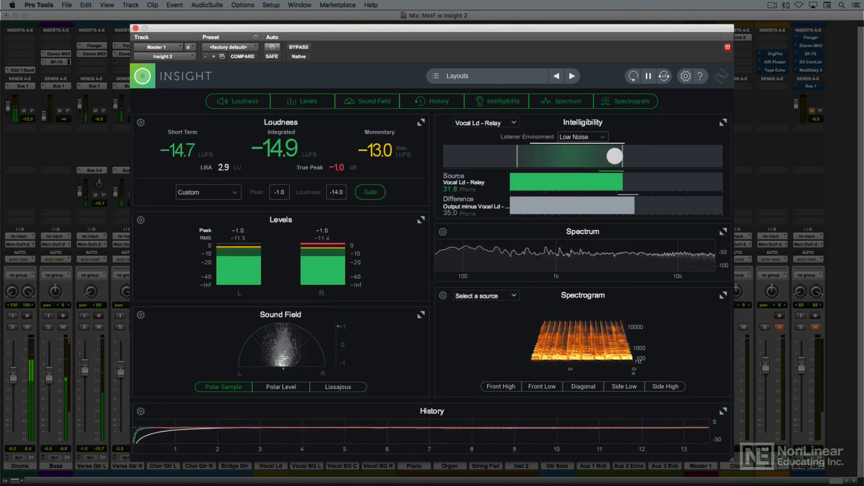
Make the Loudness panel taller, widen the left meter column, and shorten the plug-in window
{"action": "left_click_drag", "start_coordinate": [396, 211], "coordinate": [405, 185]}
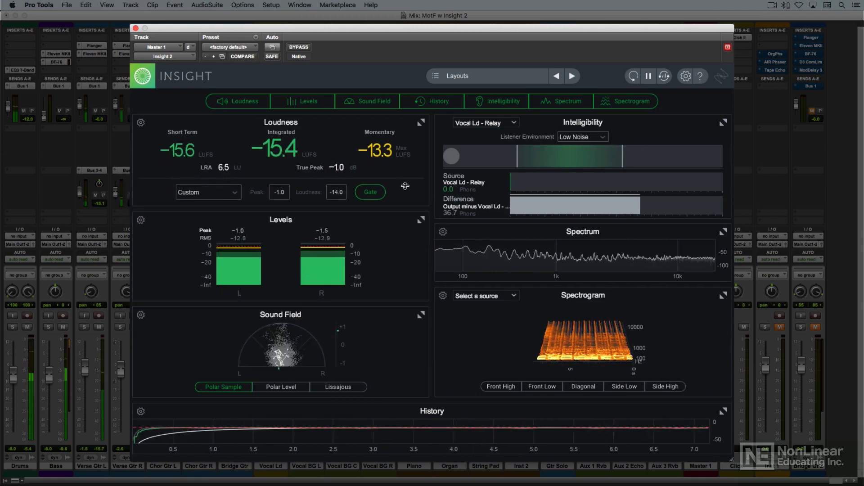
{"action": "left_click_drag", "start_coordinate": [462, 224], "coordinate": [416, 226]}
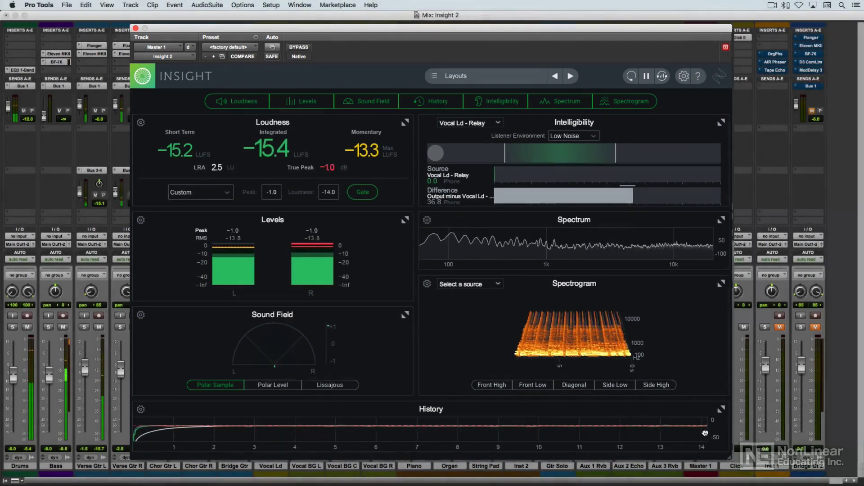
{"action": "left_click_drag", "start_coordinate": [729, 457], "coordinate": [734, 440]}
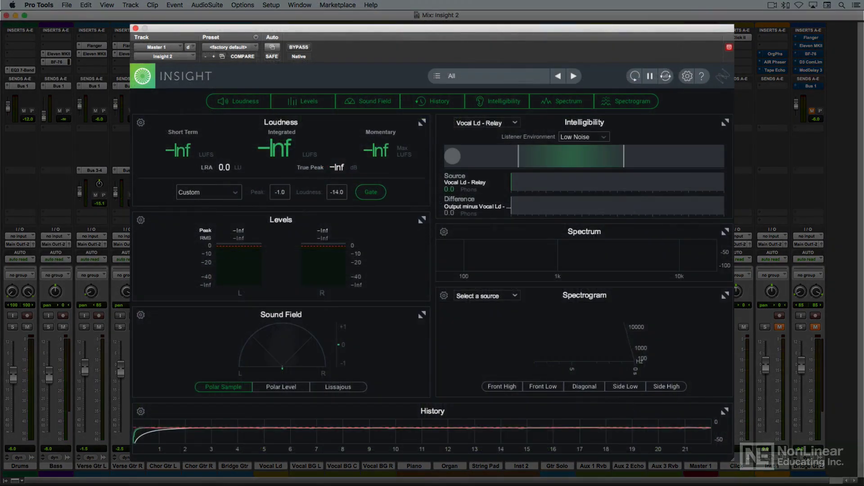
{"action": "left_click", "coordinate": [463, 75]}
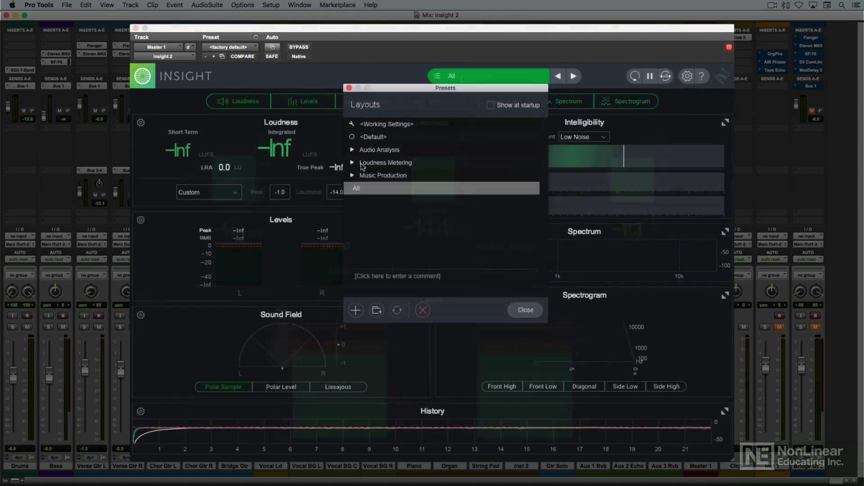
{"action": "left_click", "coordinate": [352, 175]}
{"action": "left_click", "coordinate": [352, 175]}
{"action": "left_click", "coordinate": [353, 163]}
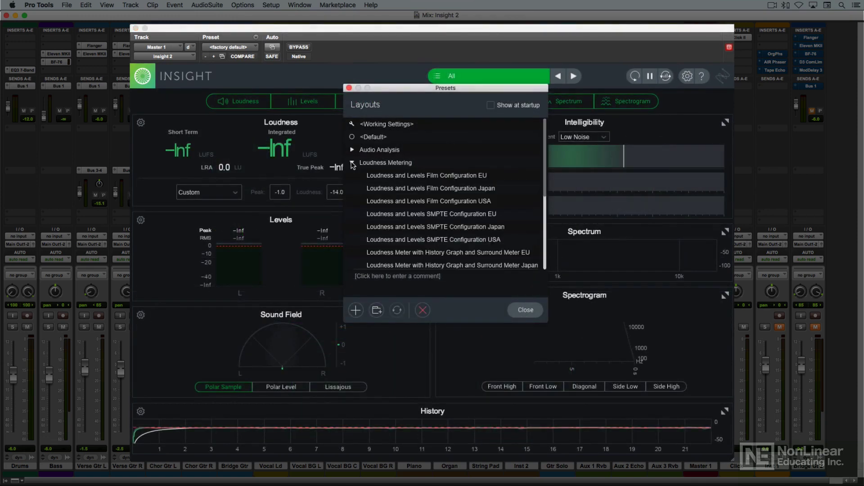
{"action": "left_click", "coordinate": [352, 162]}
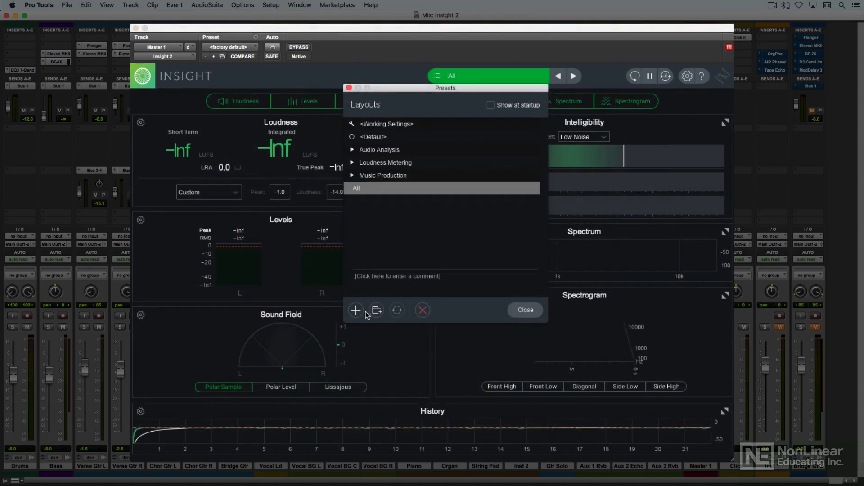
{"action": "left_click", "coordinate": [526, 310]}
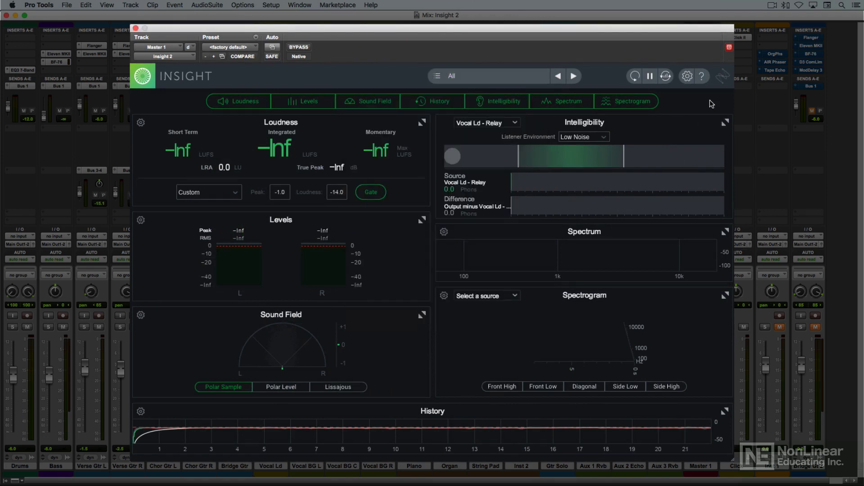
{"action": "left_click", "coordinate": [703, 76]}
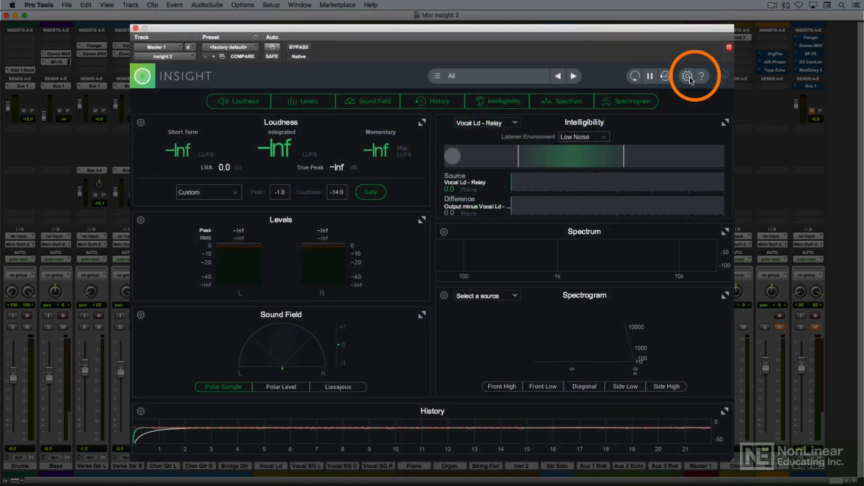
{"action": "left_click", "coordinate": [689, 77]}
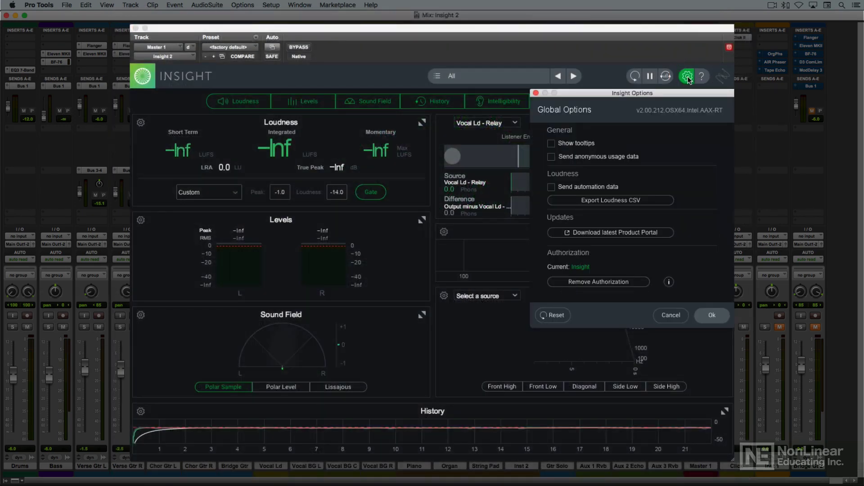
{"action": "left_click", "coordinate": [688, 78]}
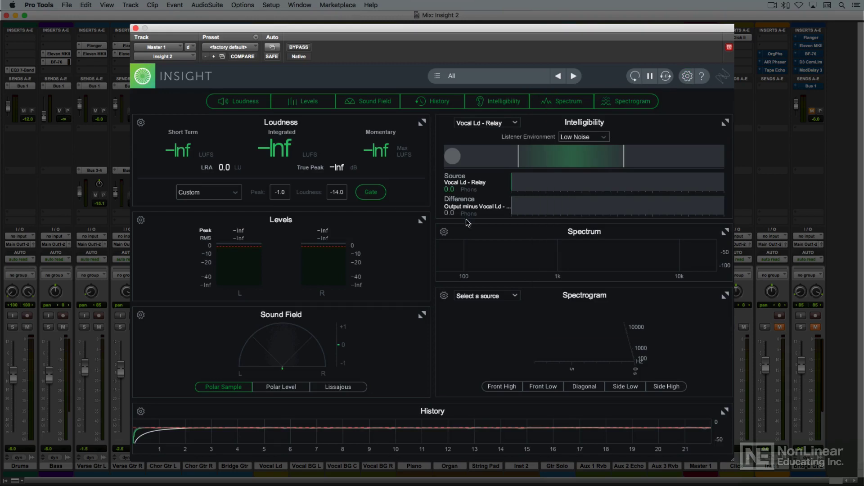
{"action": "left_click", "coordinate": [445, 232]}
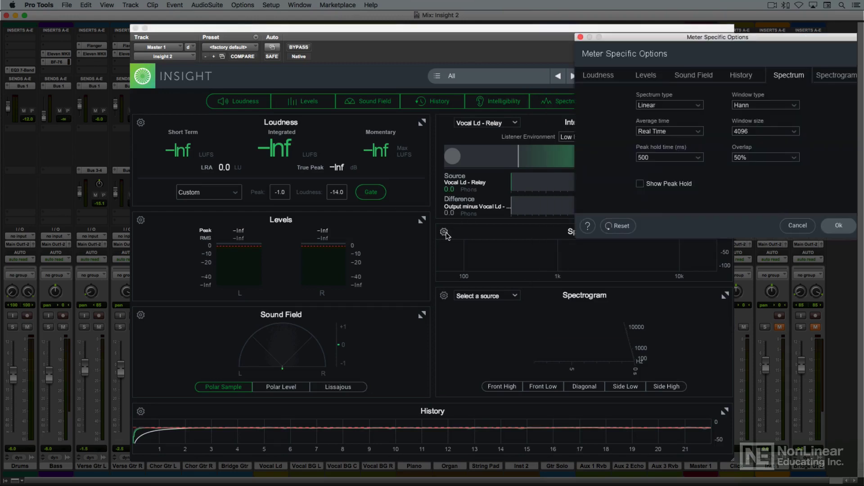
{"action": "left_click", "coordinate": [445, 233]}
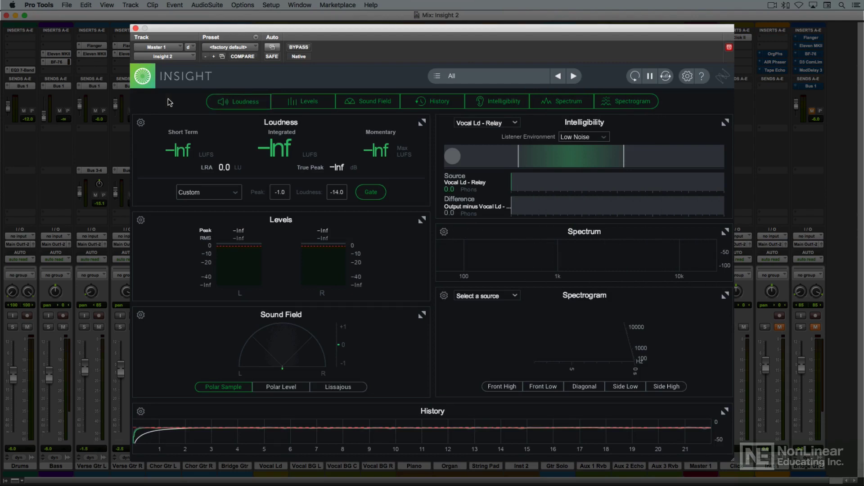
{"action": "left_click", "coordinate": [246, 102]}
{"action": "left_click", "coordinate": [304, 105]}
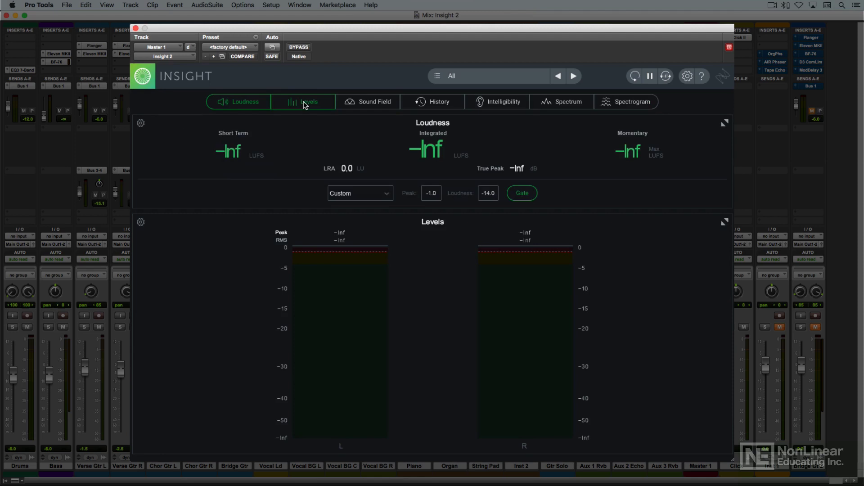
{"action": "left_click", "coordinate": [377, 104]}
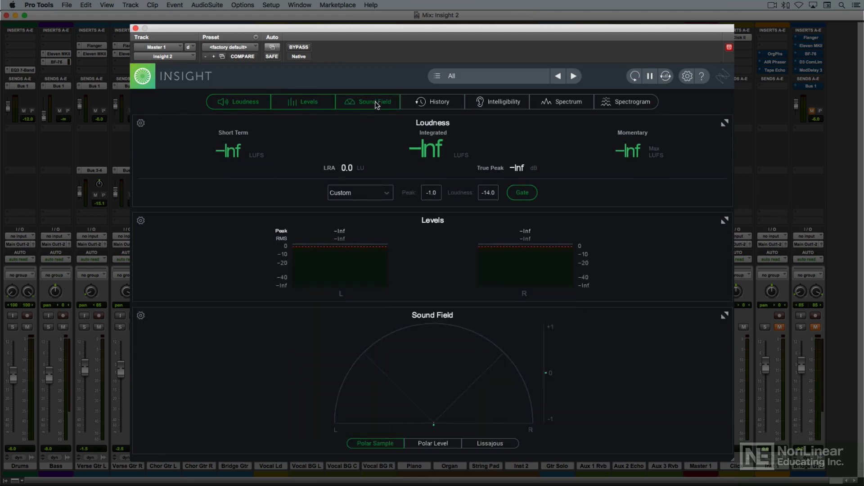
{"action": "left_click", "coordinate": [441, 102]}
{"action": "left_click", "coordinate": [504, 105]}
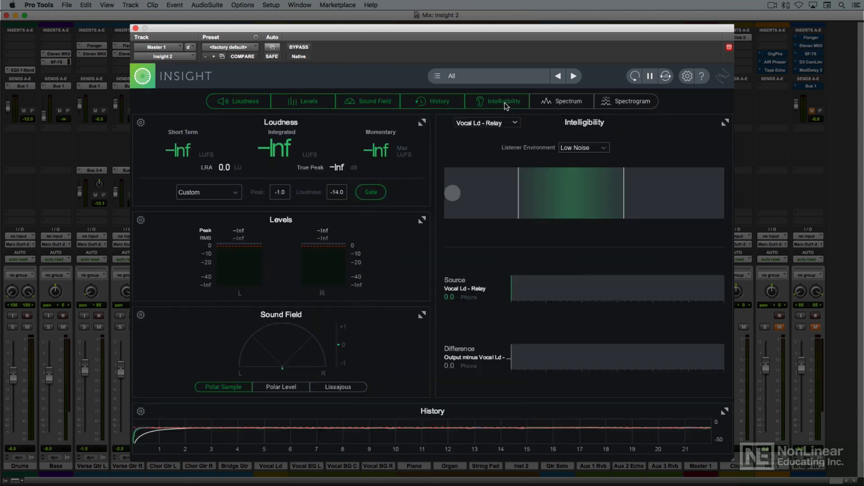
{"action": "left_click", "coordinate": [570, 106]}
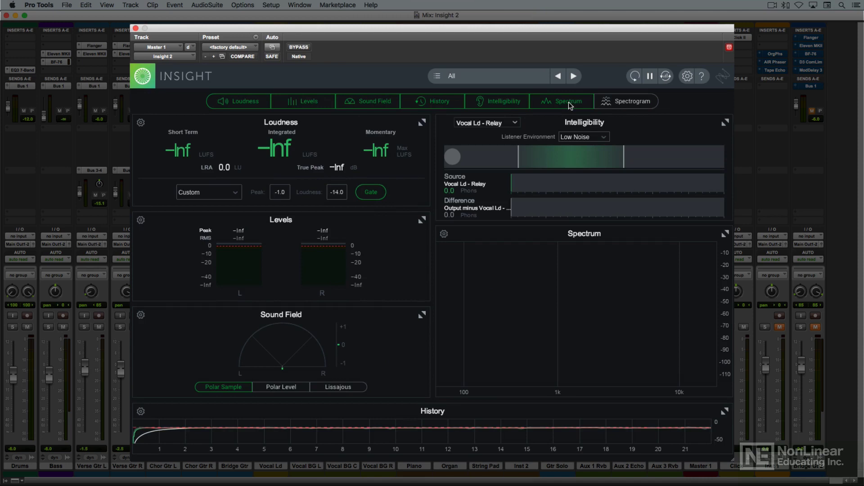
{"action": "left_click", "coordinate": [635, 107]}
{"action": "key", "text": "space"}
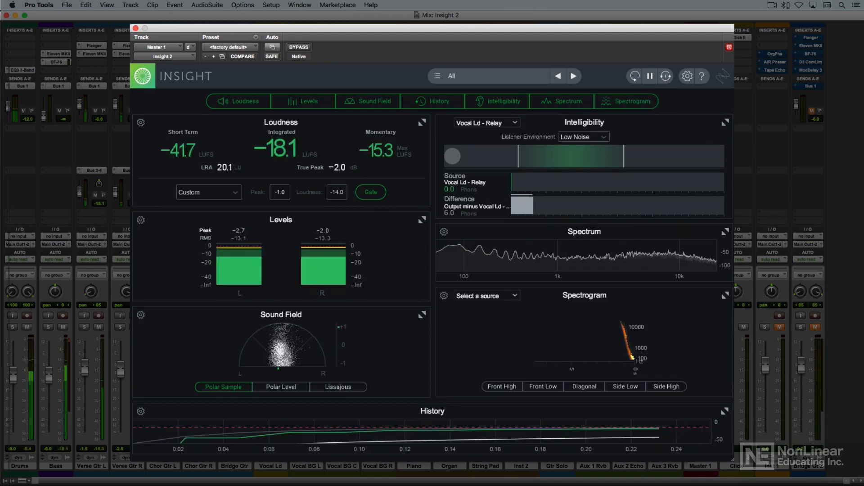
{"action": "left_click", "coordinate": [421, 219]}
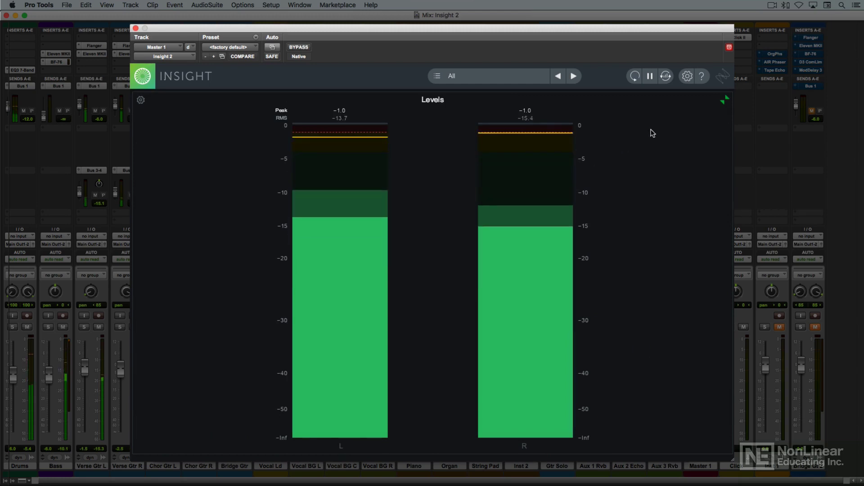
{"action": "left_click", "coordinate": [724, 100]}
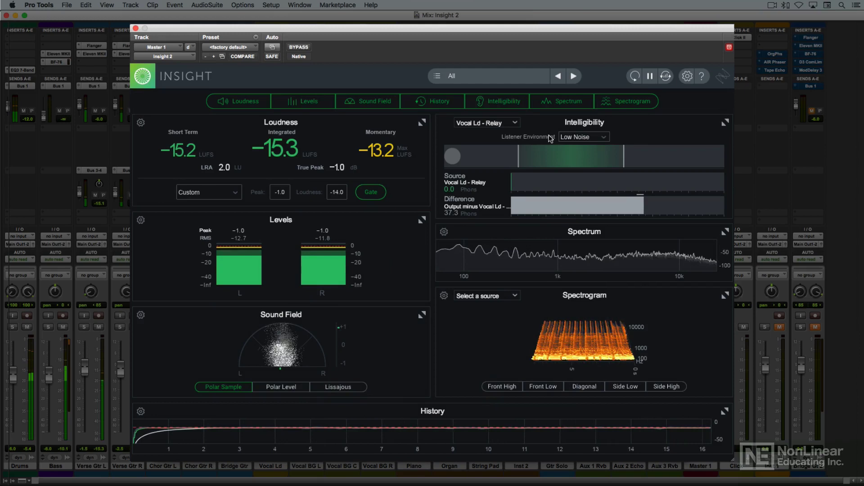
{"action": "left_click", "coordinate": [422, 122]}
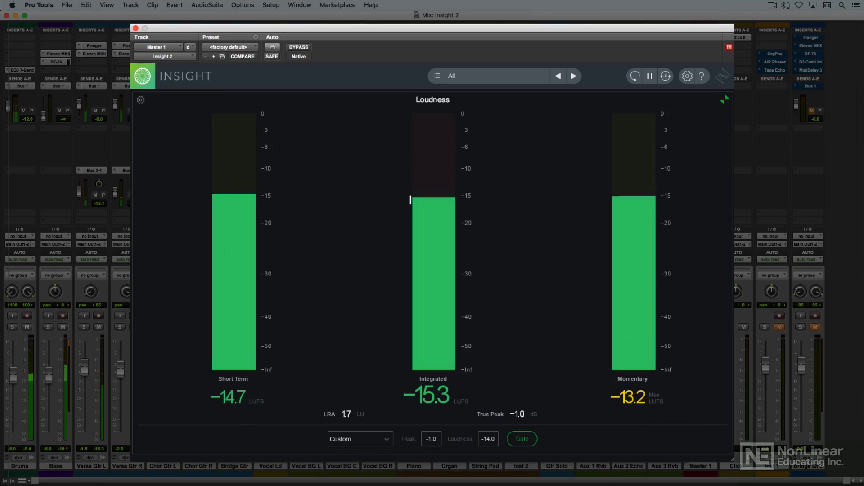
{"action": "left_click", "coordinate": [723, 98]}
{"action": "left_click", "coordinate": [724, 412]}
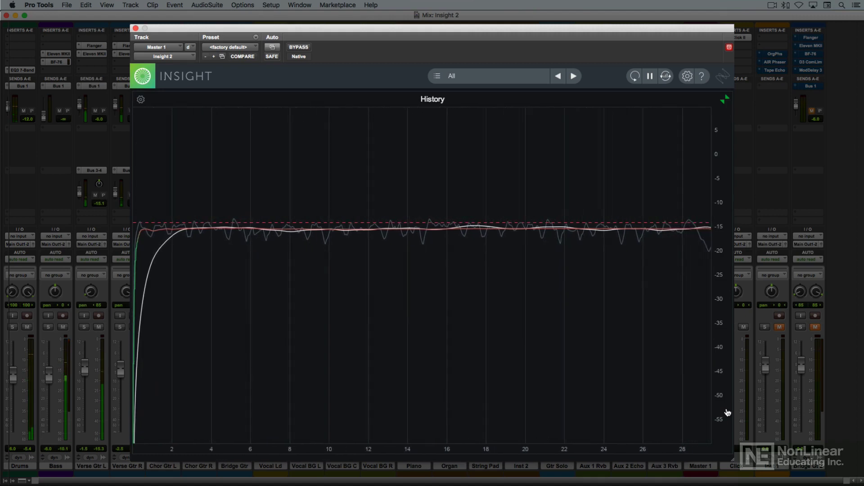
{"action": "left_click", "coordinate": [727, 412]}
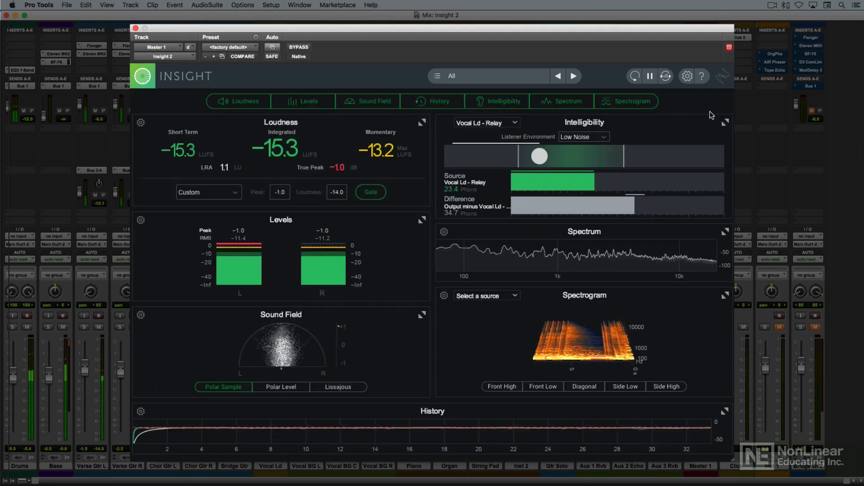
View Sound Field full-size, return to the overview, then enlarge Spectrum to fill the window
{"action": "left_click", "coordinate": [422, 316]}
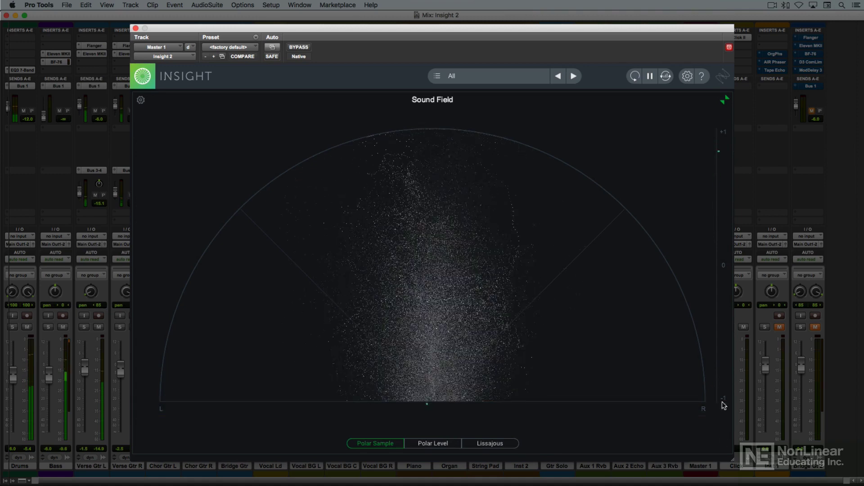
{"action": "left_click", "coordinate": [725, 102]}
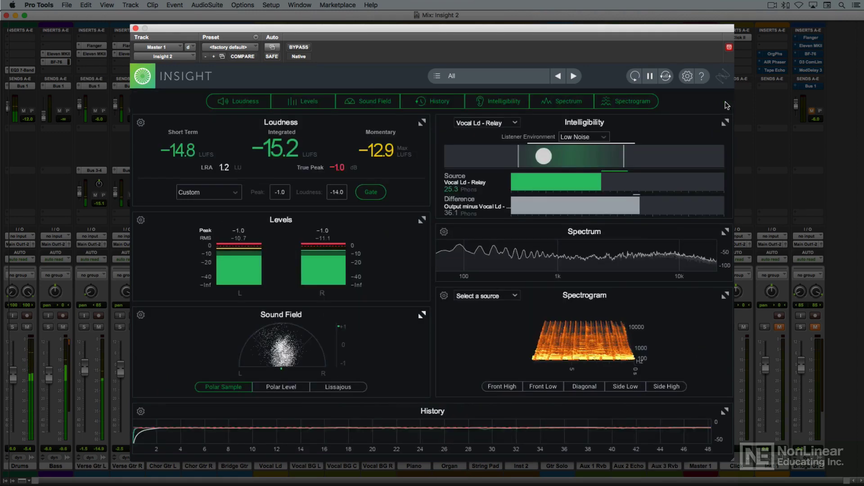
{"action": "left_click", "coordinate": [724, 232]}
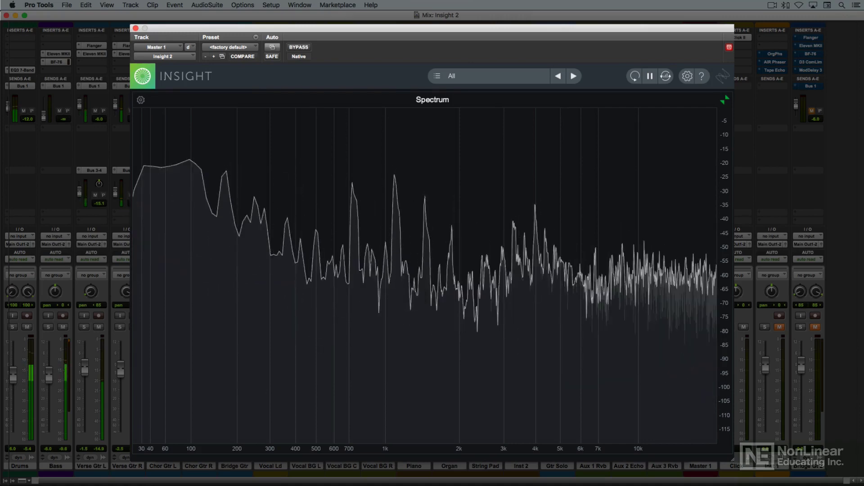
Switch from the full-size Spectrum view to the Spectrogram meter at full size
{"action": "left_click", "coordinate": [724, 99]}
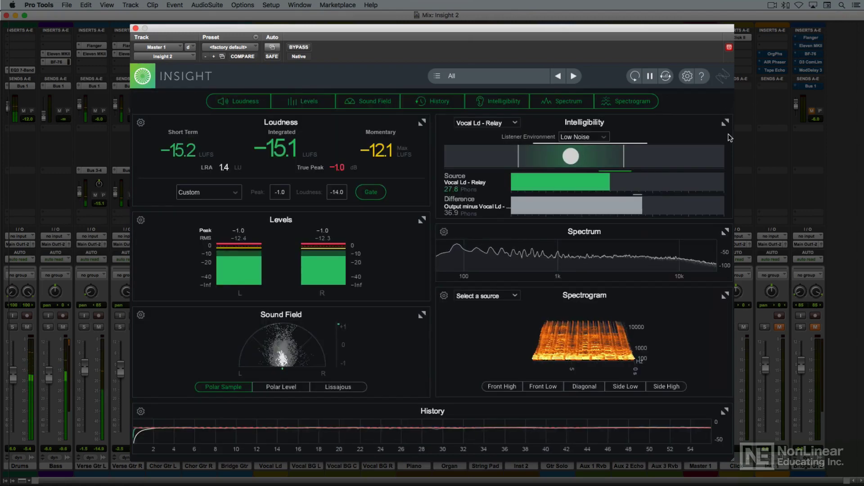
{"action": "left_click", "coordinate": [726, 295]}
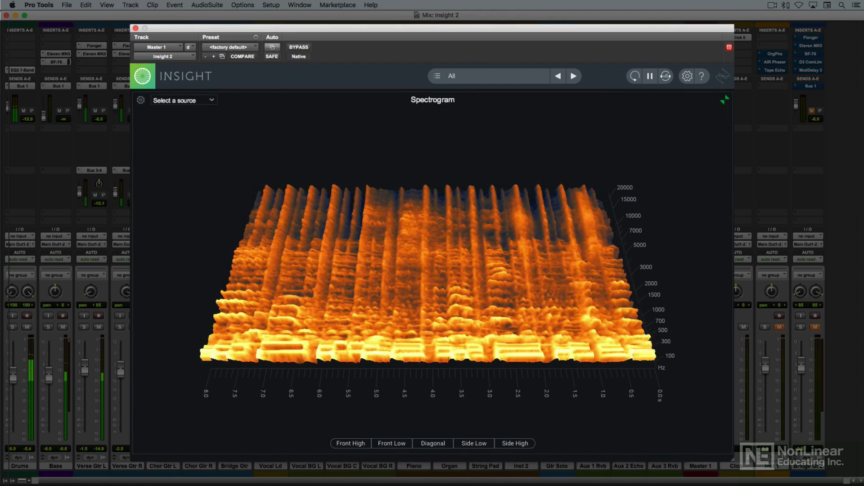
{"action": "left_click", "coordinate": [119, 144]}
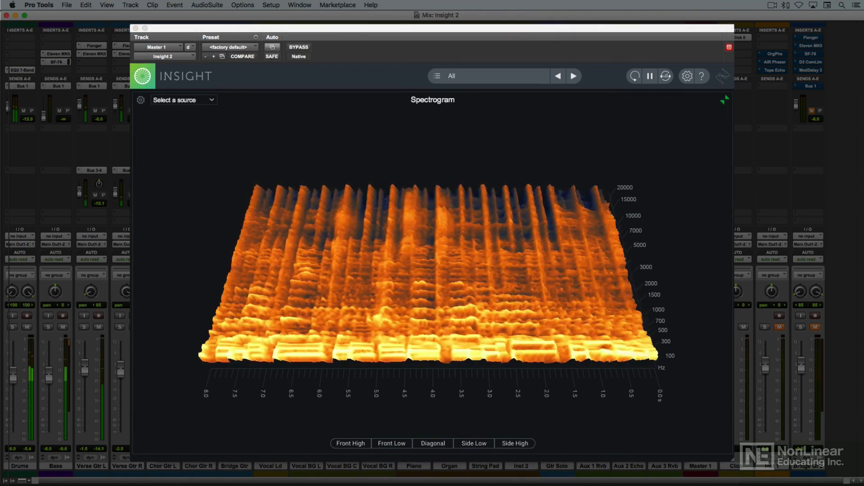
Add Vocal Ld - Relay as a Spectrogram source, remove it again, and collapse Spectrogram
{"action": "left_click", "coordinate": [205, 101]}
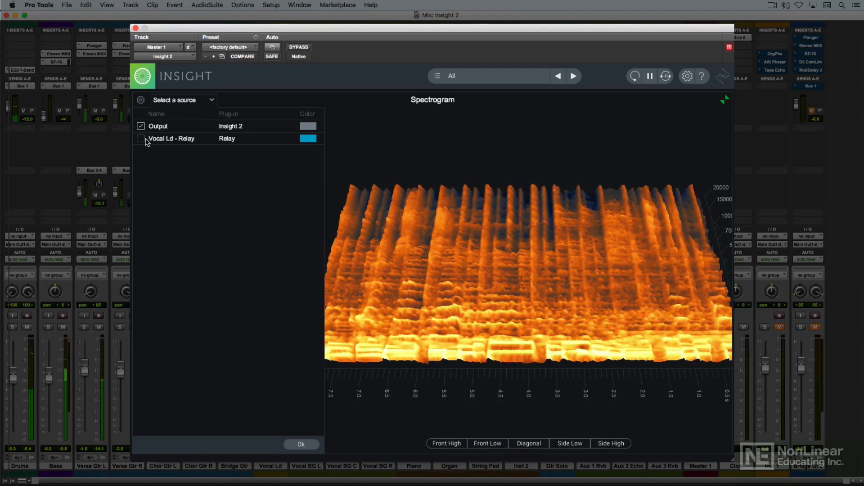
{"action": "left_click", "coordinate": [140, 138]}
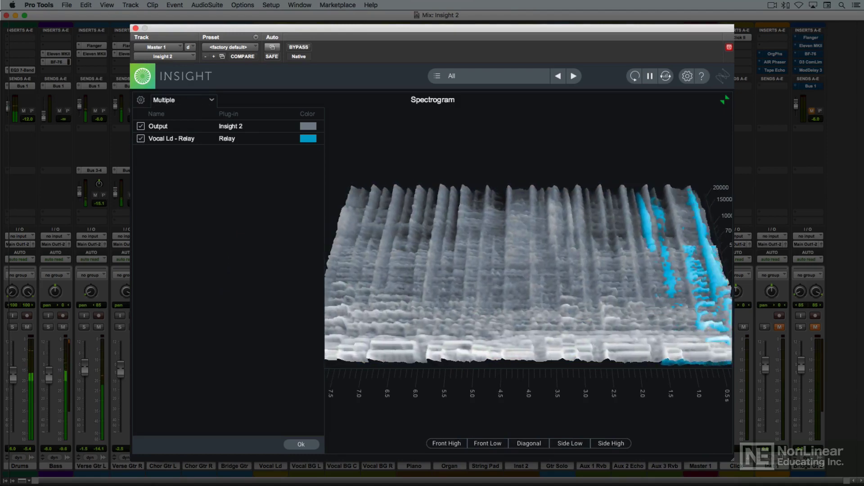
{"action": "left_click", "coordinate": [141, 138]}
{"action": "left_click", "coordinate": [140, 126]}
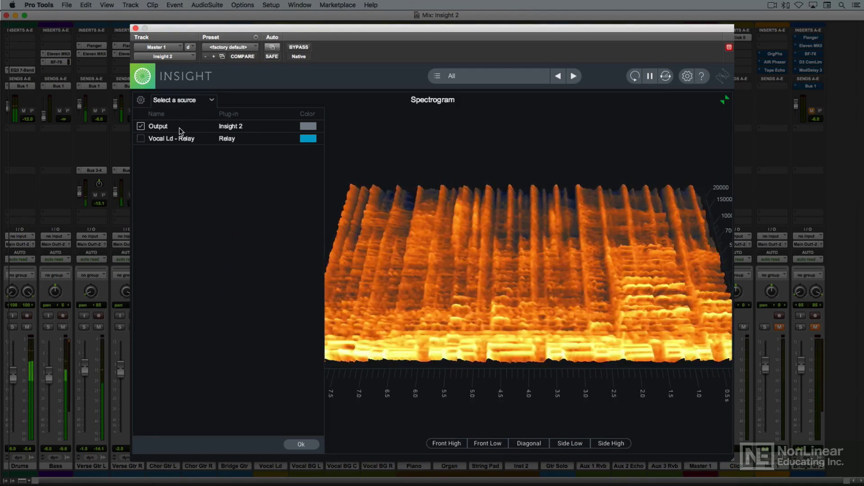
{"action": "left_click", "coordinate": [211, 101]}
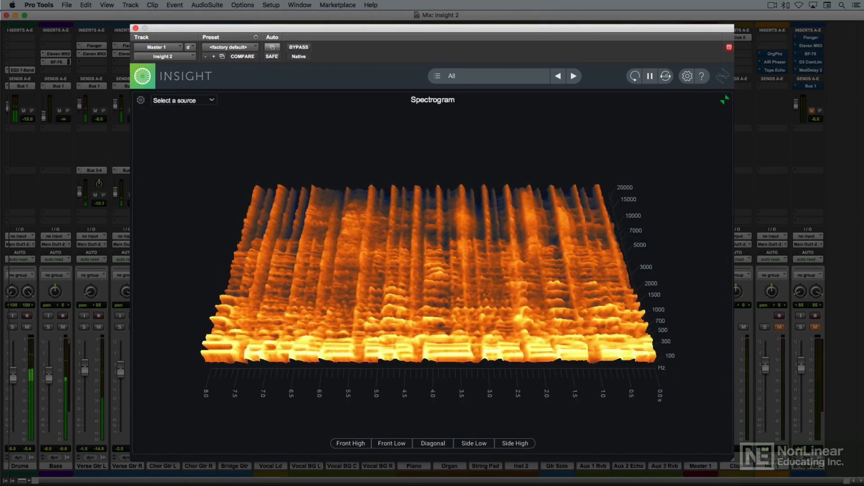
{"action": "left_click", "coordinate": [725, 100]}
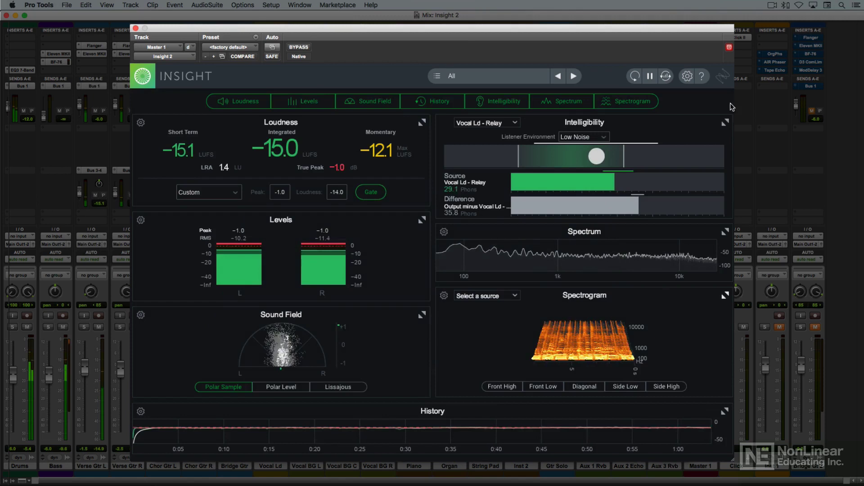
{"action": "left_click", "coordinate": [725, 122]}
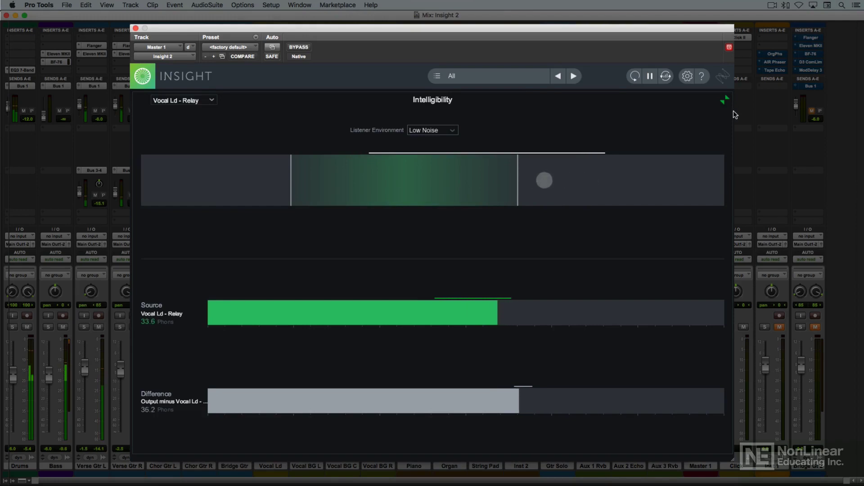
{"action": "left_click", "coordinate": [725, 100]}
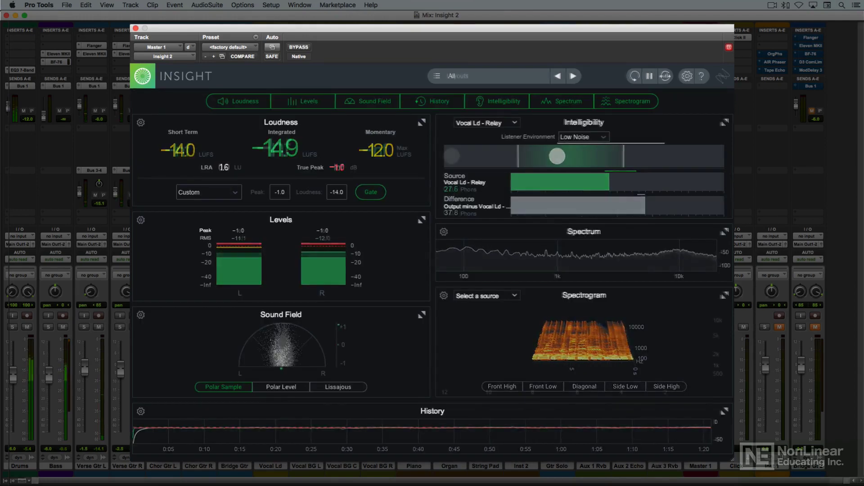
Stop Pro Tools playback with the spacebar, leaving loudness at −Inf LUFS and LRA 0.0
{"action": "key", "text": "space"}
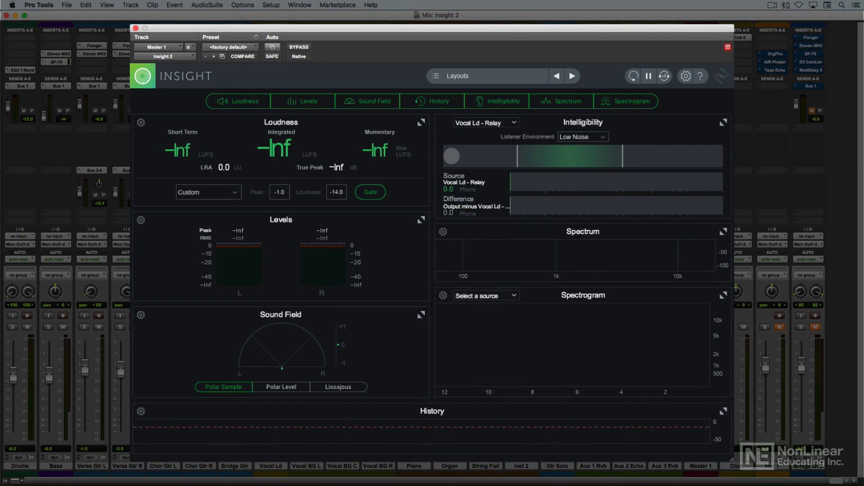